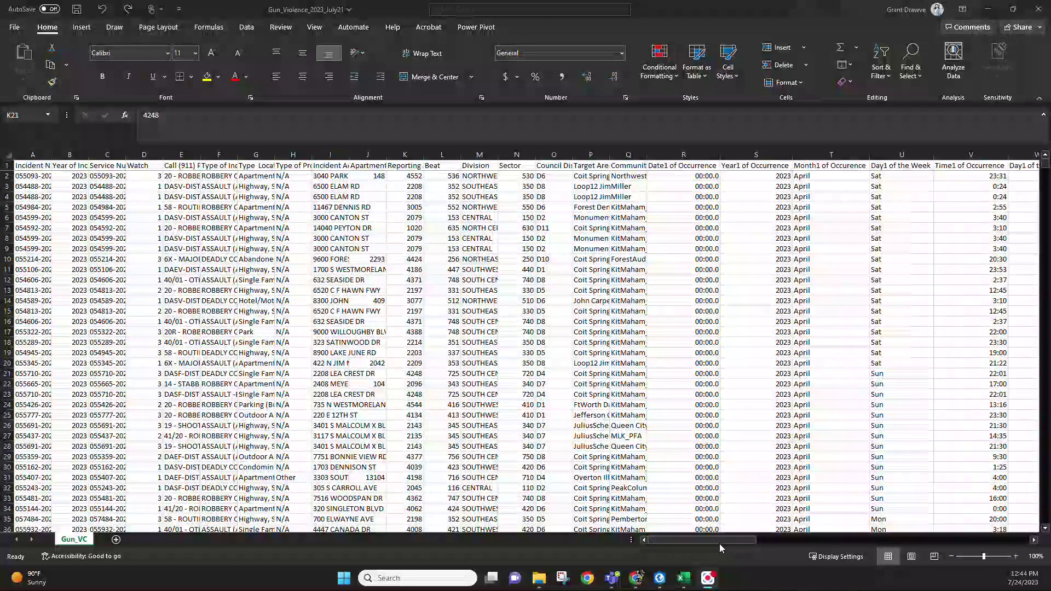
Insert an empty column in front of the Date2 of Occurrence column
{"action": "left_click_drag", "start_coordinate": [721, 540], "coordinate": [773, 553]}
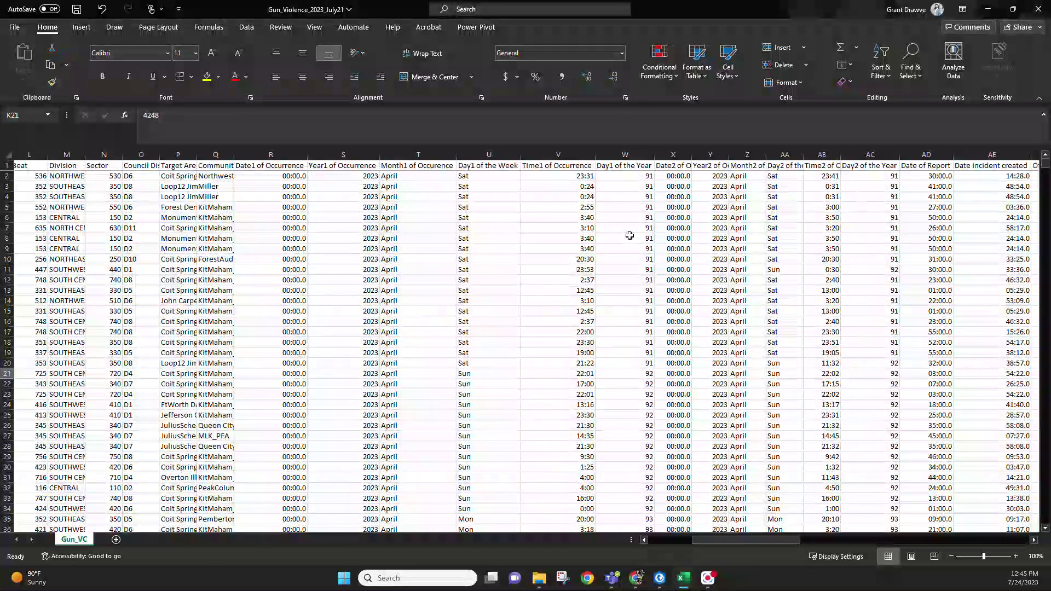
{"action": "left_click_drag", "start_coordinate": [763, 541], "coordinate": [733, 539]}
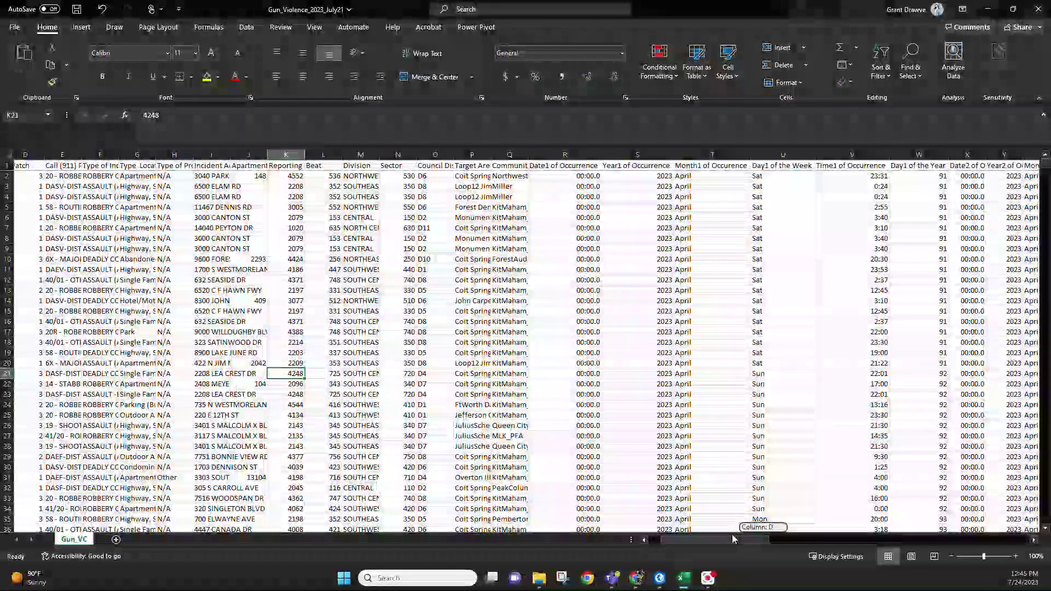
{"action": "left_click_drag", "start_coordinate": [734, 539], "coordinate": [732, 539]}
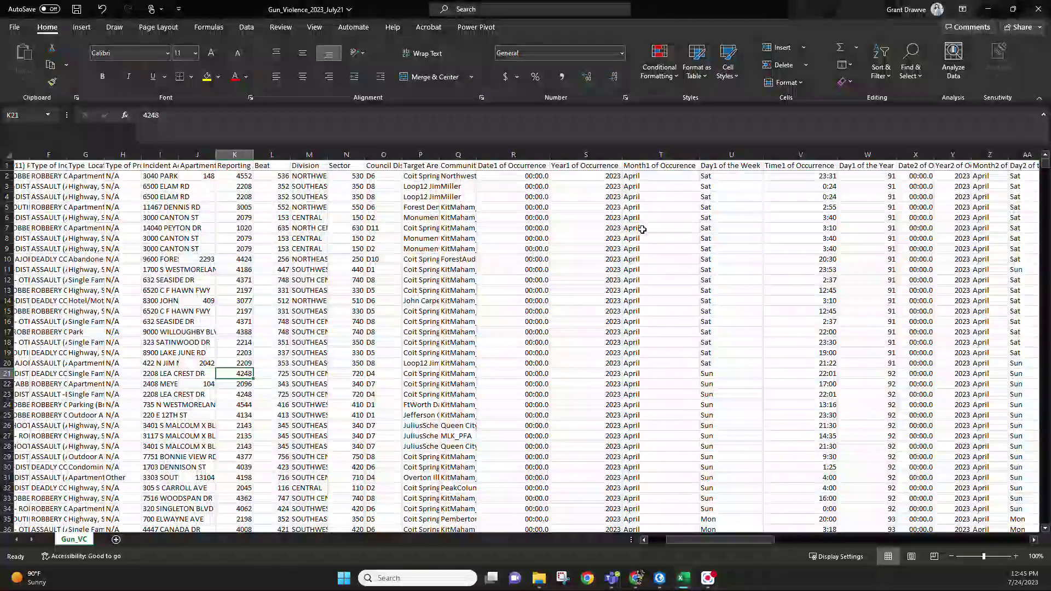
{"action": "left_click_drag", "start_coordinate": [736, 537], "coordinate": [759, 540]}
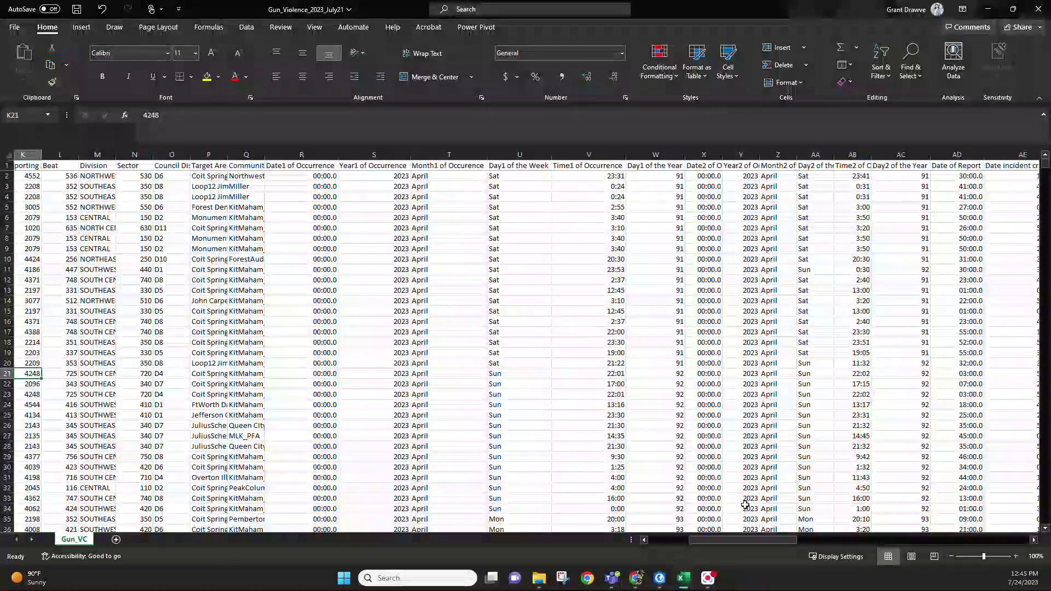
{"action": "left_click", "coordinate": [704, 155]}
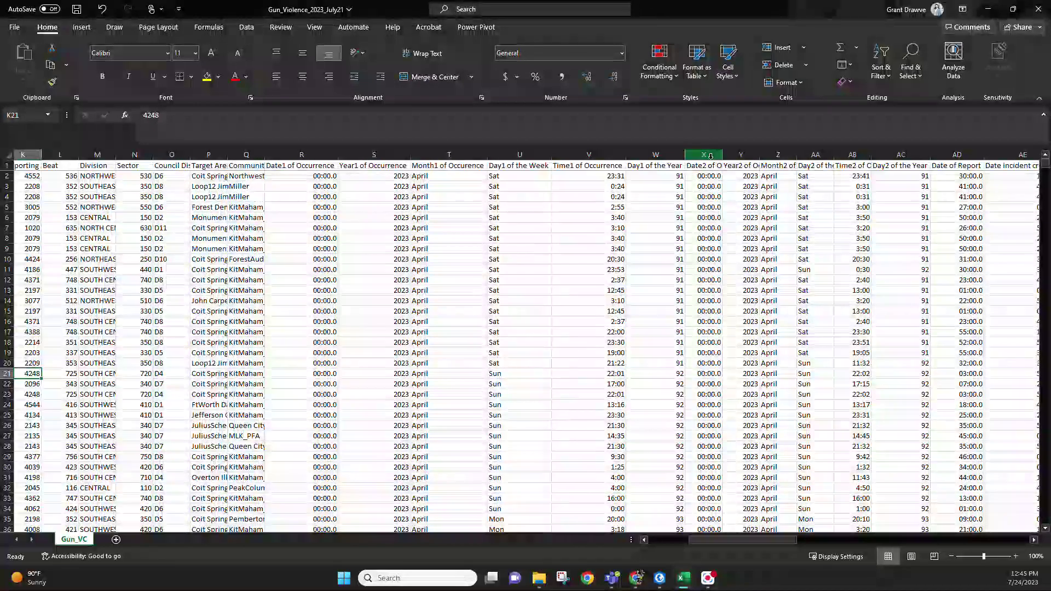
{"action": "right_click", "coordinate": [711, 162]}
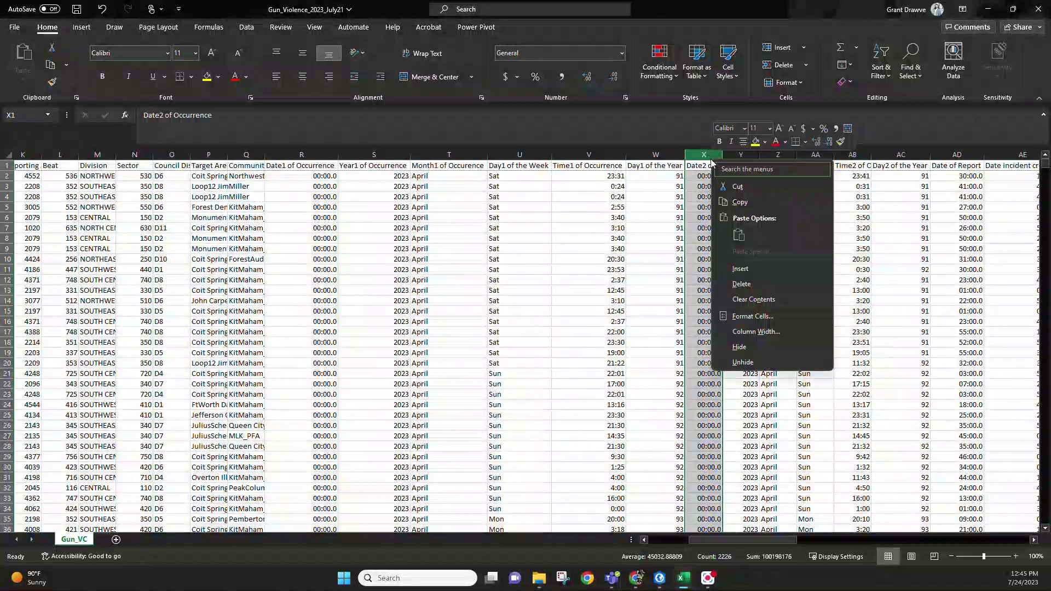
{"action": "left_click", "coordinate": [739, 269]}
Head the new column 'Date' and start a =DATE( formula in X2
{"action": "left_click", "coordinate": [716, 167]}
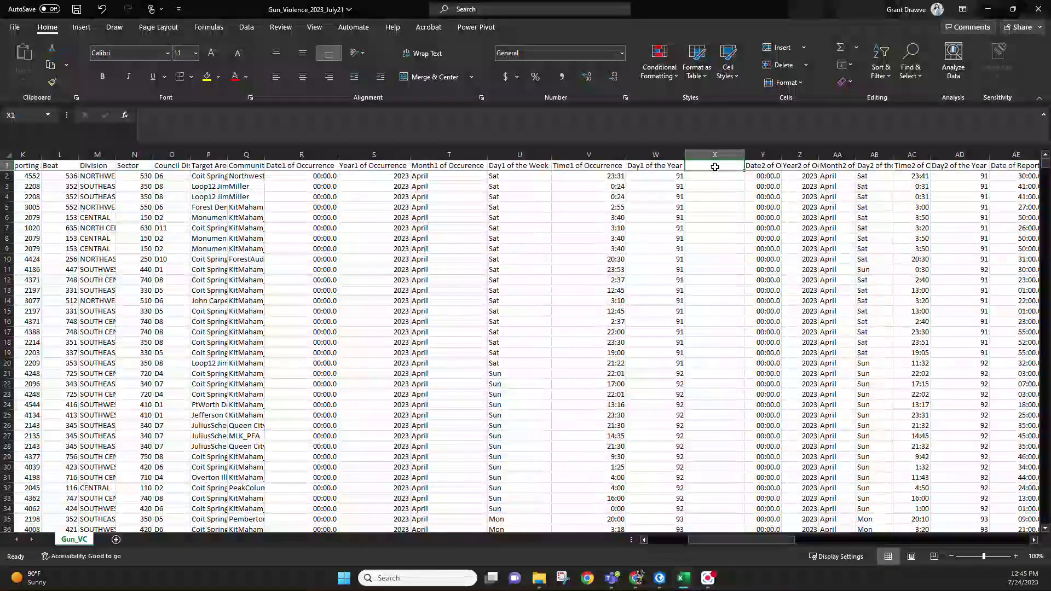
{"action": "type", "text": "Date"}
{"action": "key", "text": "Return"}
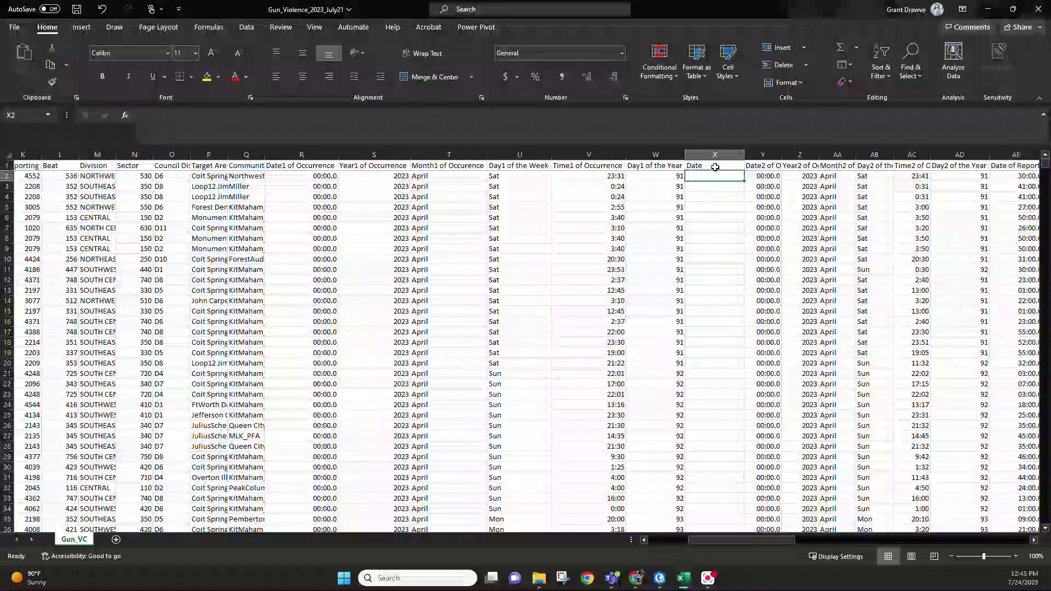
{"action": "type", "text": "="}
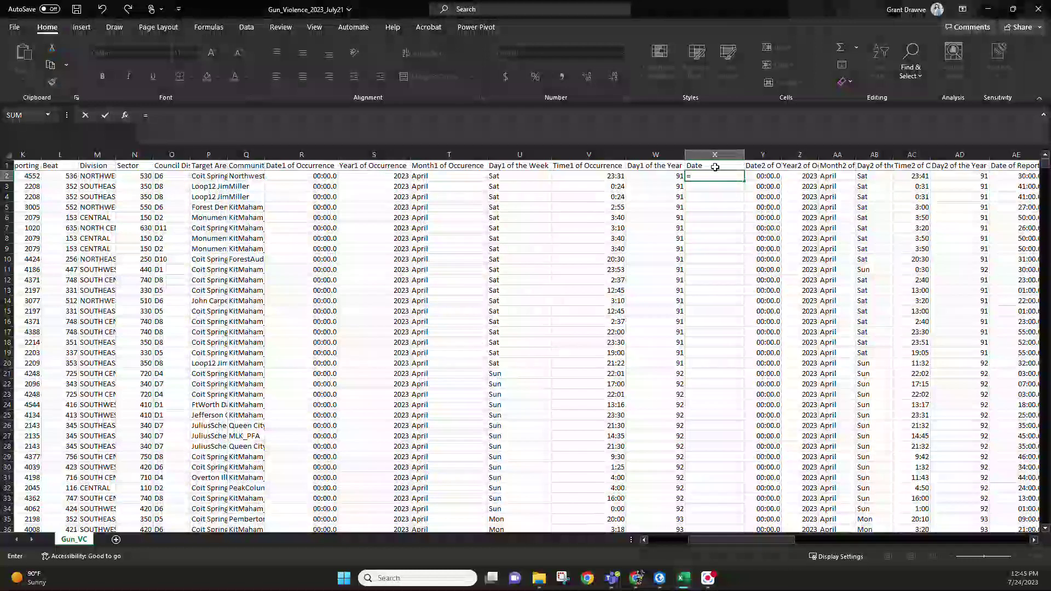
{"action": "type", "text": "DATE"}
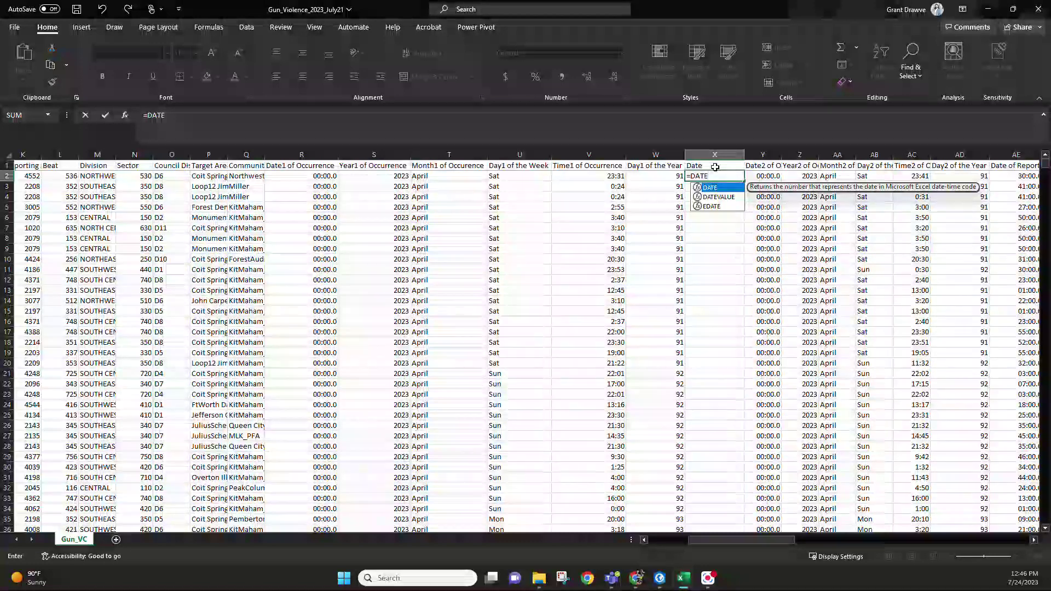
{"action": "type", "text": "("}
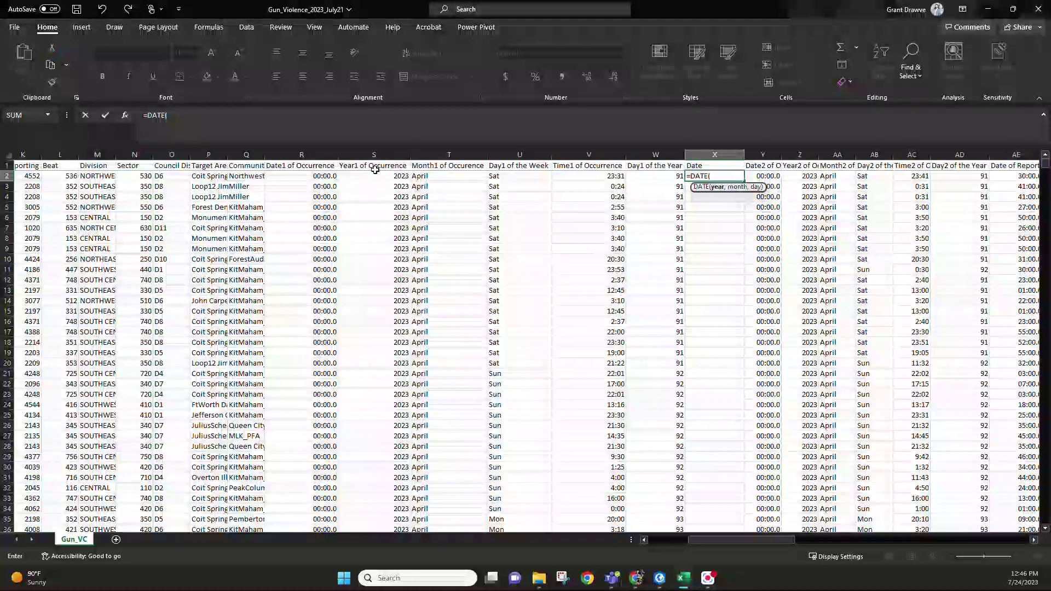
Complete X2 as =DATE(2023,1,W2) so it shows 4/1/2023
{"action": "type", "text": "2023"}
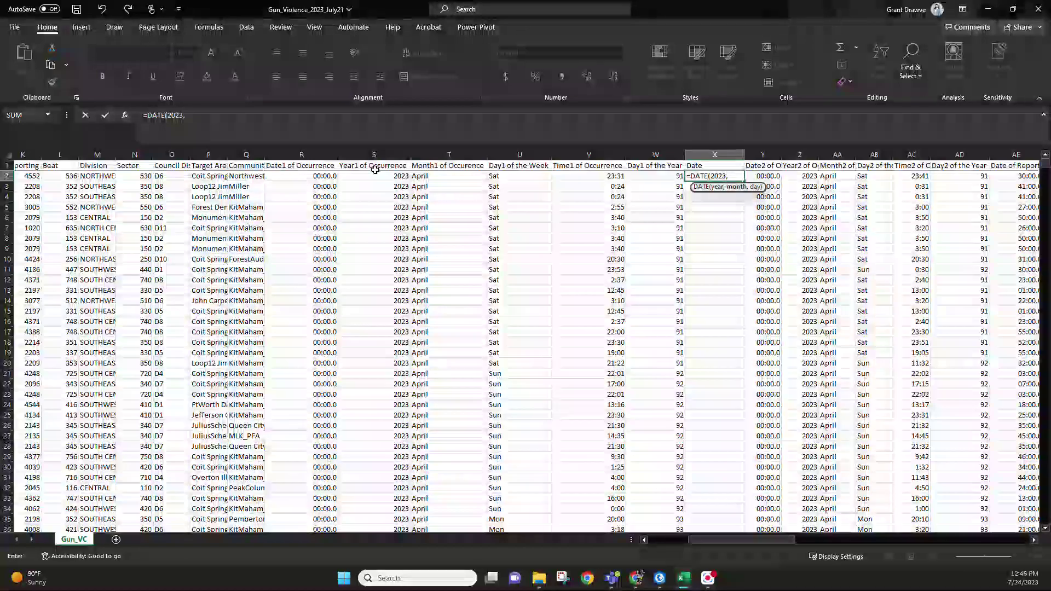
{"action": "type", "text": ","}
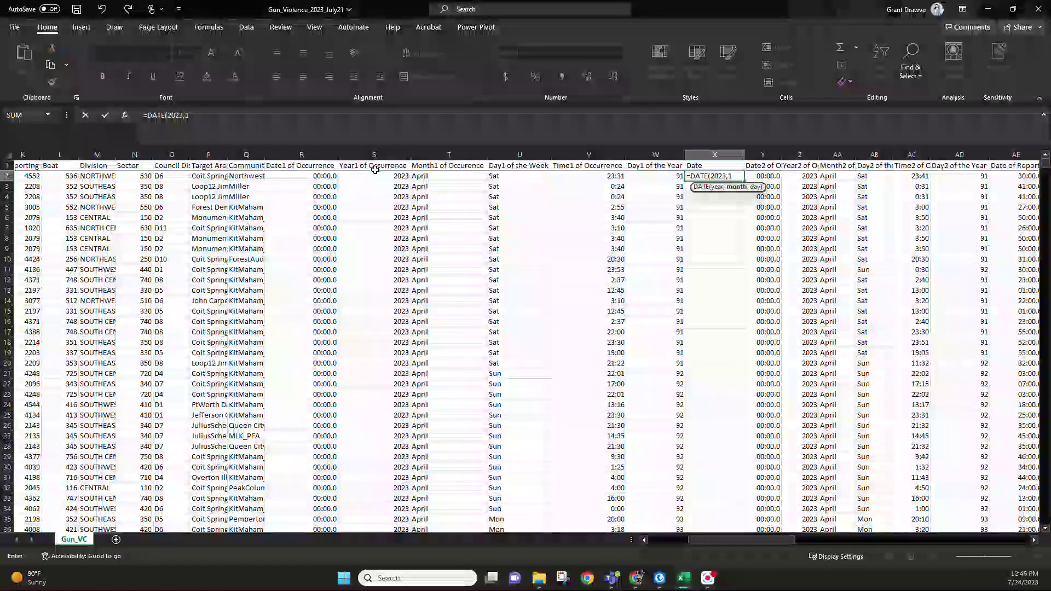
{"action": "type", "text": "1"}
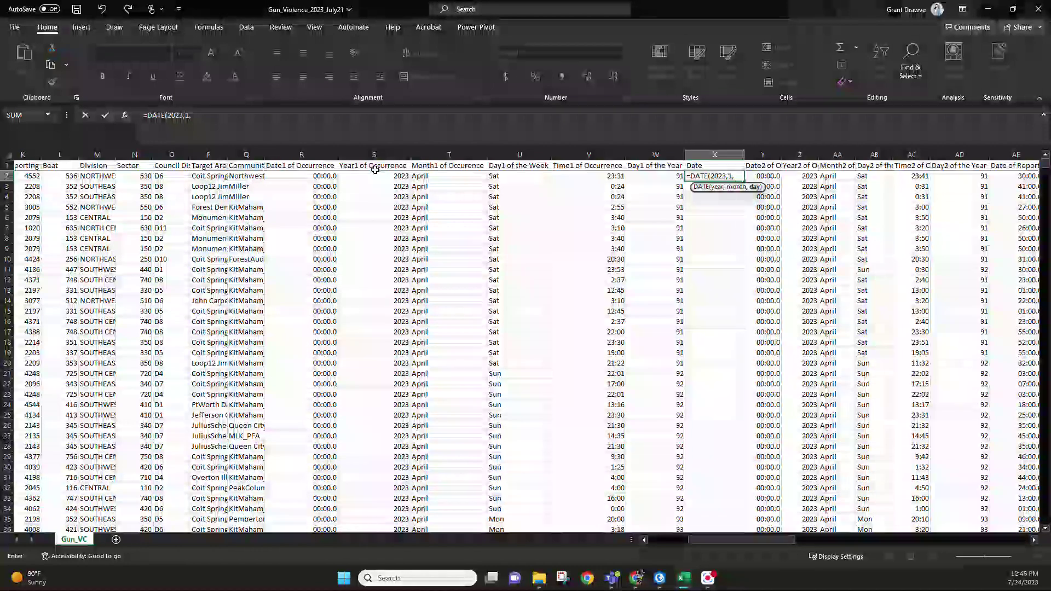
{"action": "left_click", "coordinate": [642, 176]}
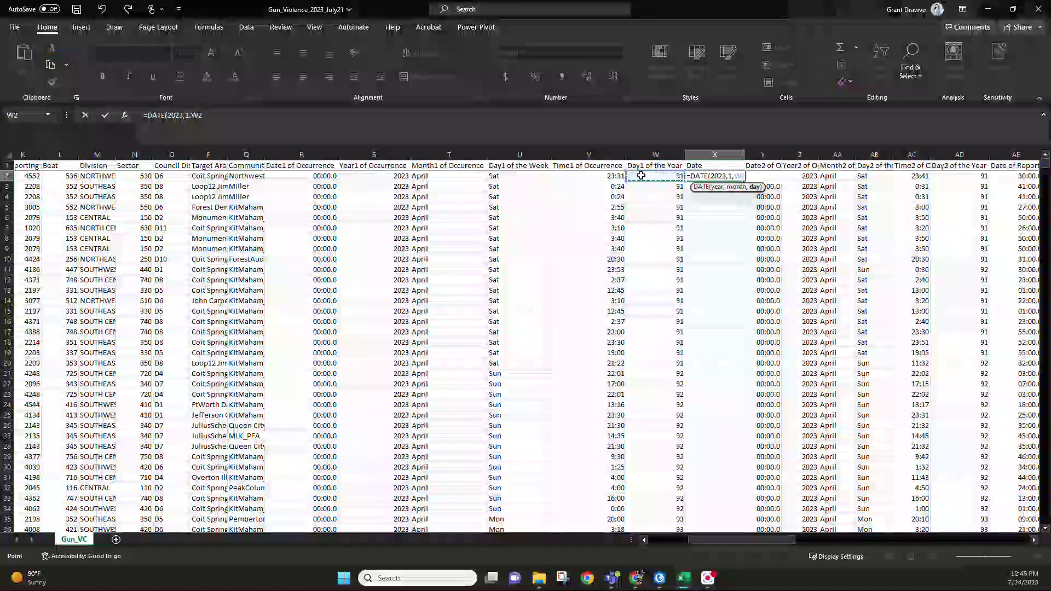
{"action": "type", "text": ")"}
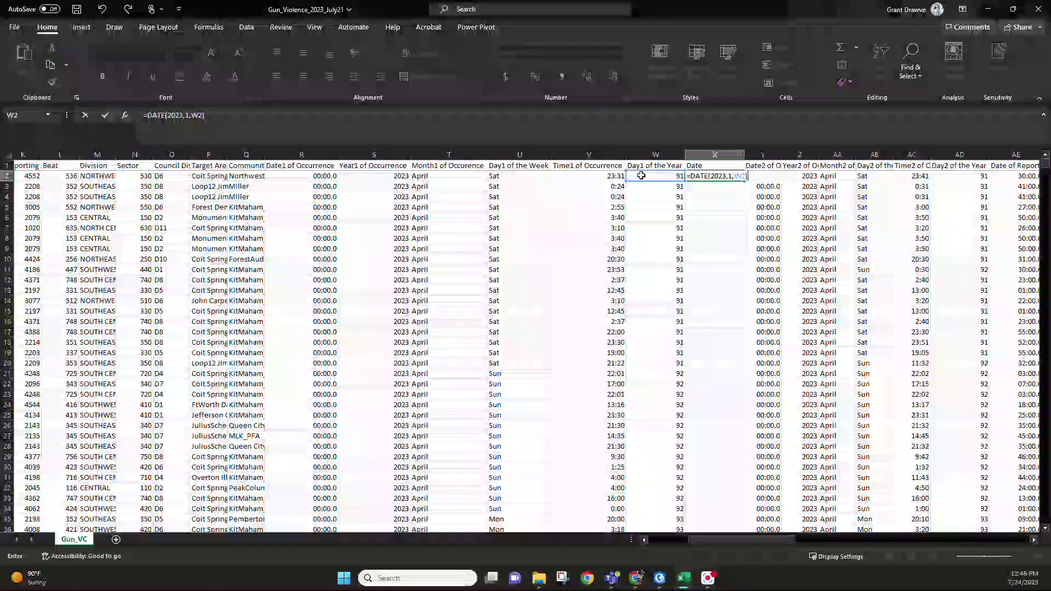
{"action": "key", "text": "Return"}
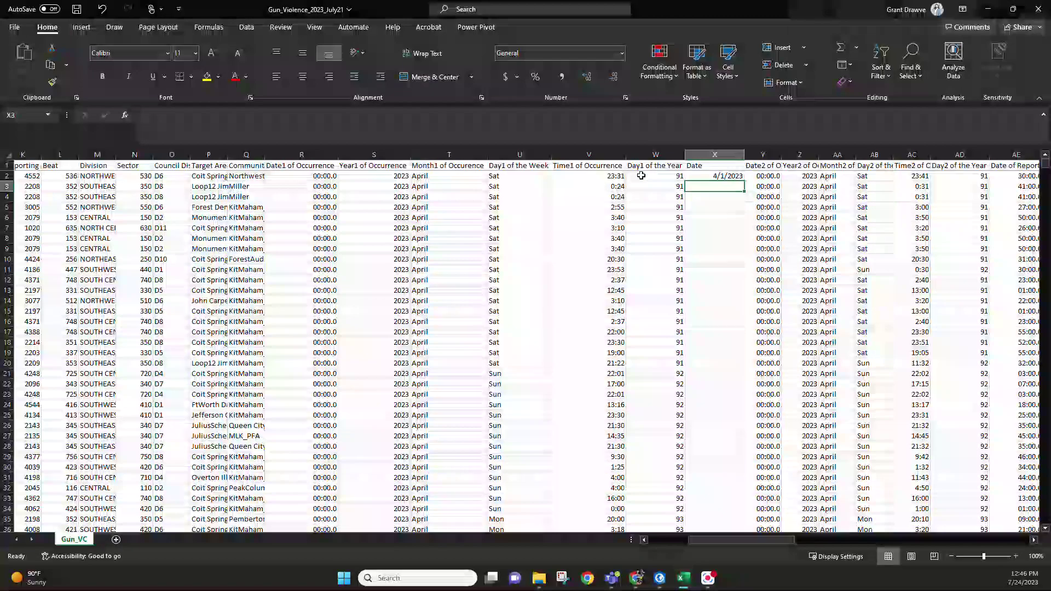
{"action": "left_click", "coordinate": [717, 175]}
Fill the =DATE(2023,1,W2) formula down every row of the Date column
{"action": "double_click", "coordinate": [744, 180]}
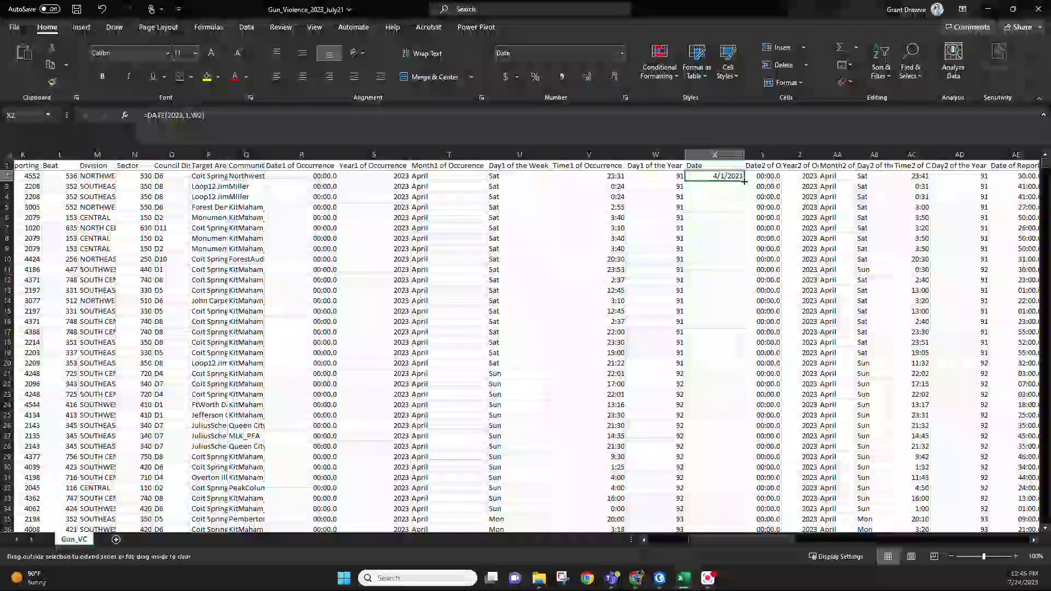
{"action": "left_click_drag", "start_coordinate": [1044, 175], "coordinate": [1036, 149]}
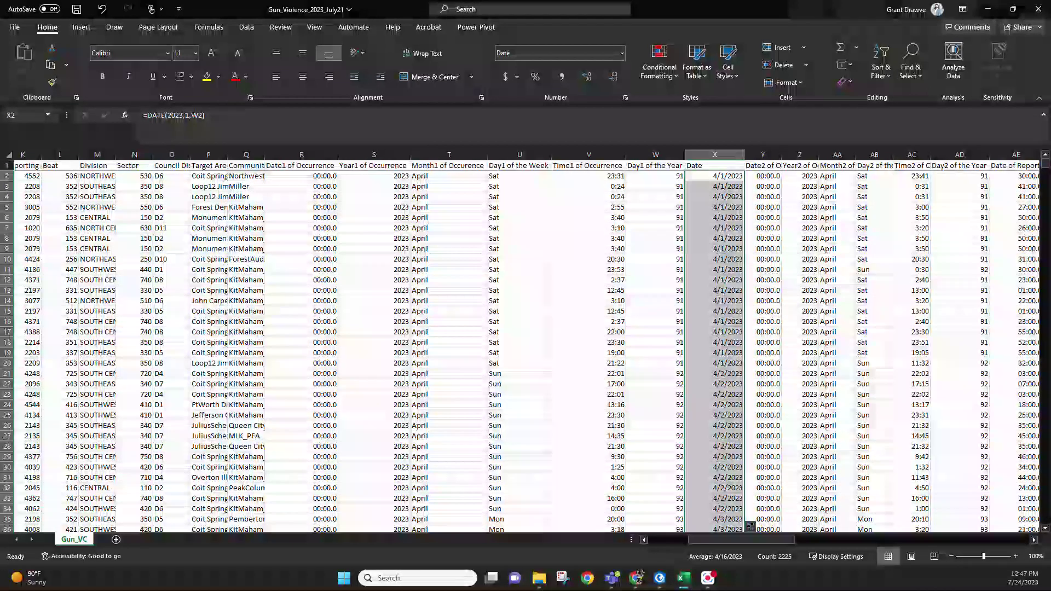
{"action": "left_click", "coordinate": [7, 154]}
Custom-sort the whole dataset by Date, Newest to Oldest
{"action": "left_click", "coordinate": [881, 69]}
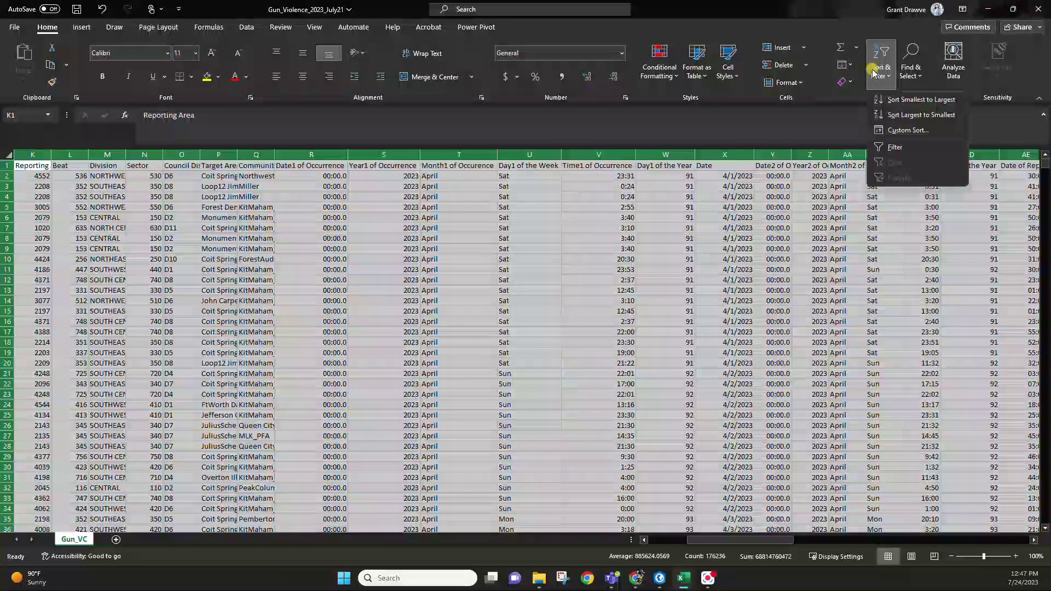
{"action": "left_click", "coordinate": [906, 131]}
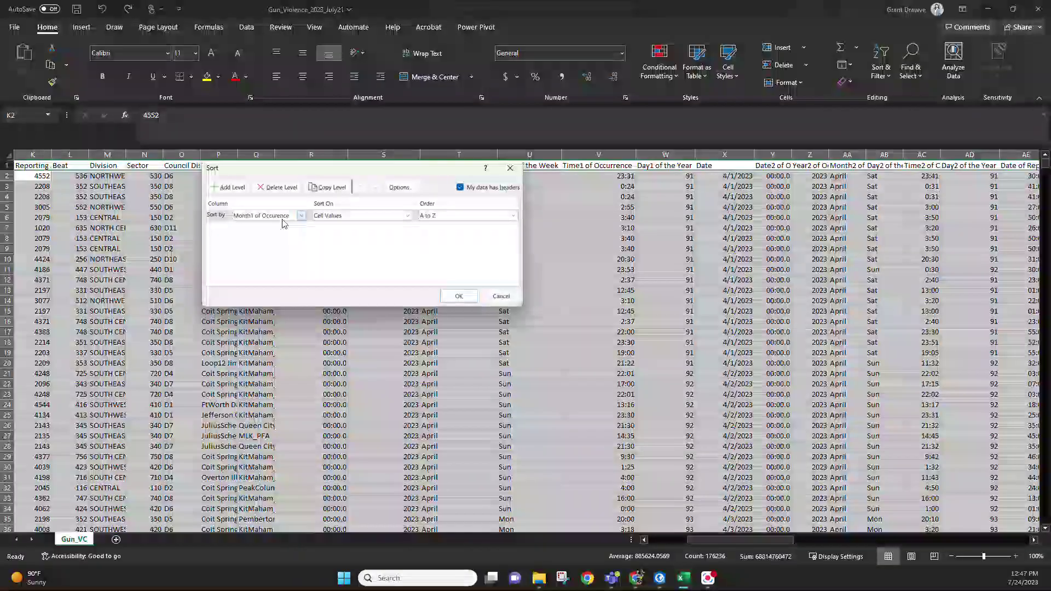
{"action": "left_click", "coordinate": [285, 215]}
{"action": "left_click", "coordinate": [239, 258]}
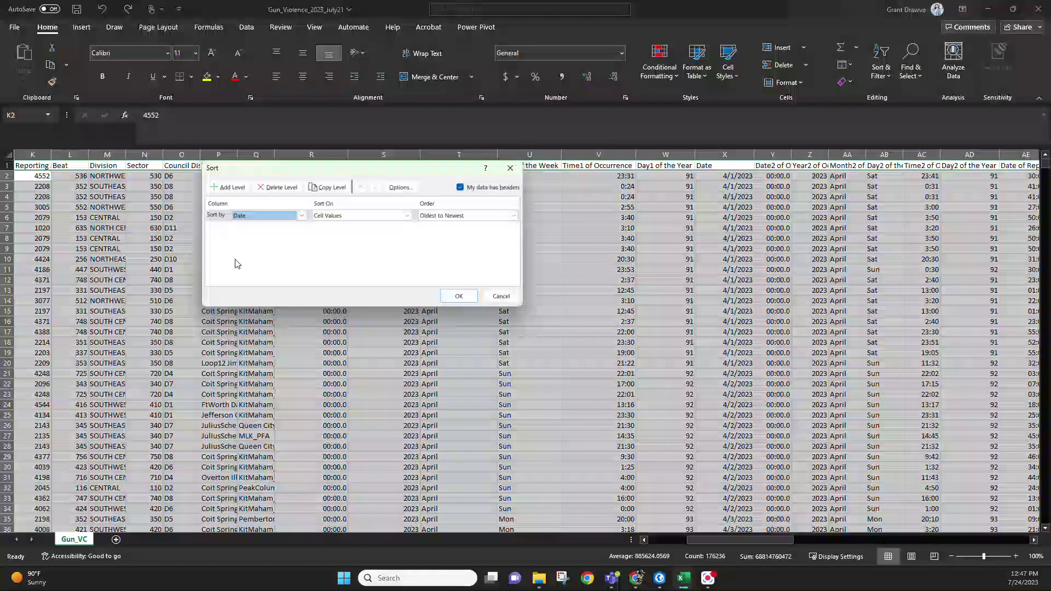
{"action": "left_click", "coordinate": [442, 217]}
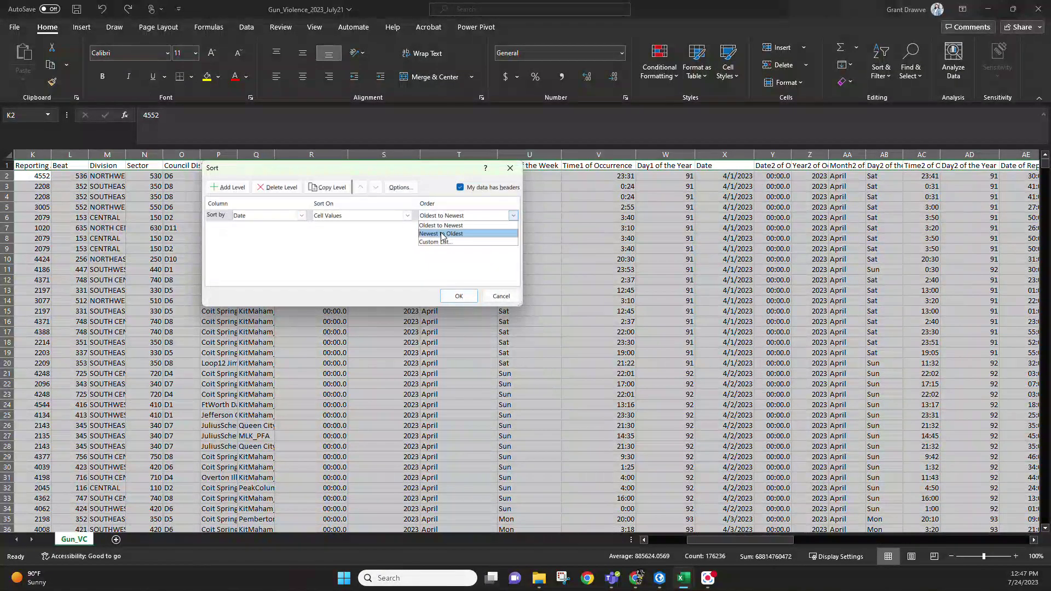
{"action": "left_click", "coordinate": [442, 234]}
{"action": "left_click", "coordinate": [459, 296]}
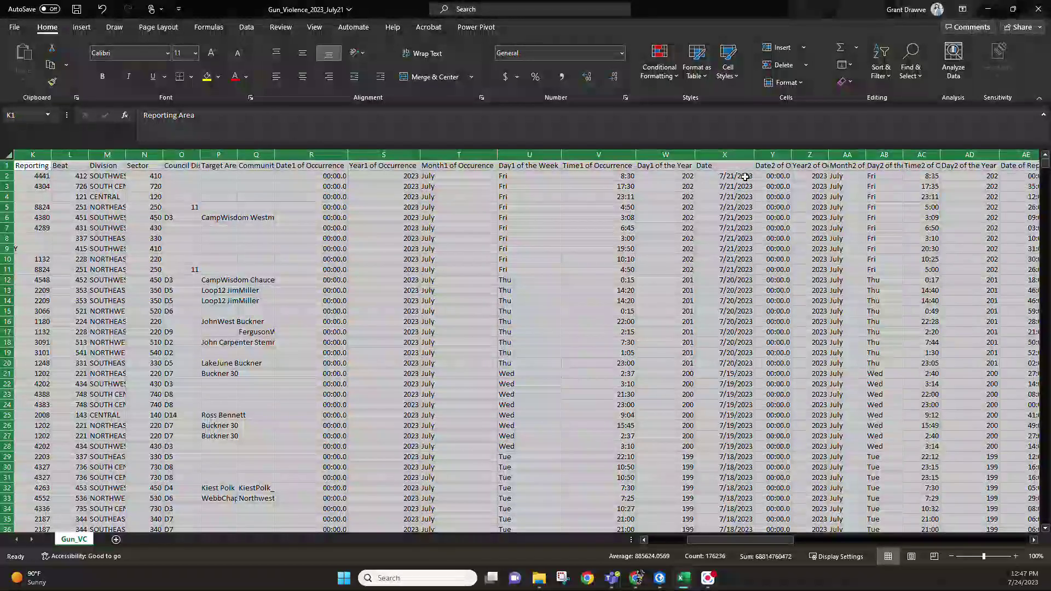
{"action": "left_click", "coordinate": [598, 186]}
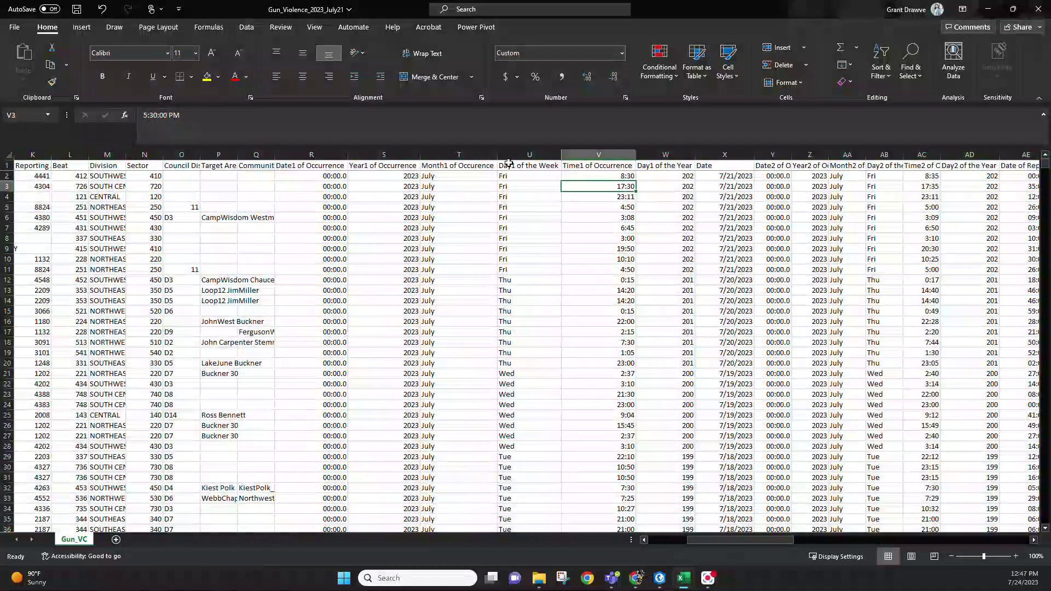